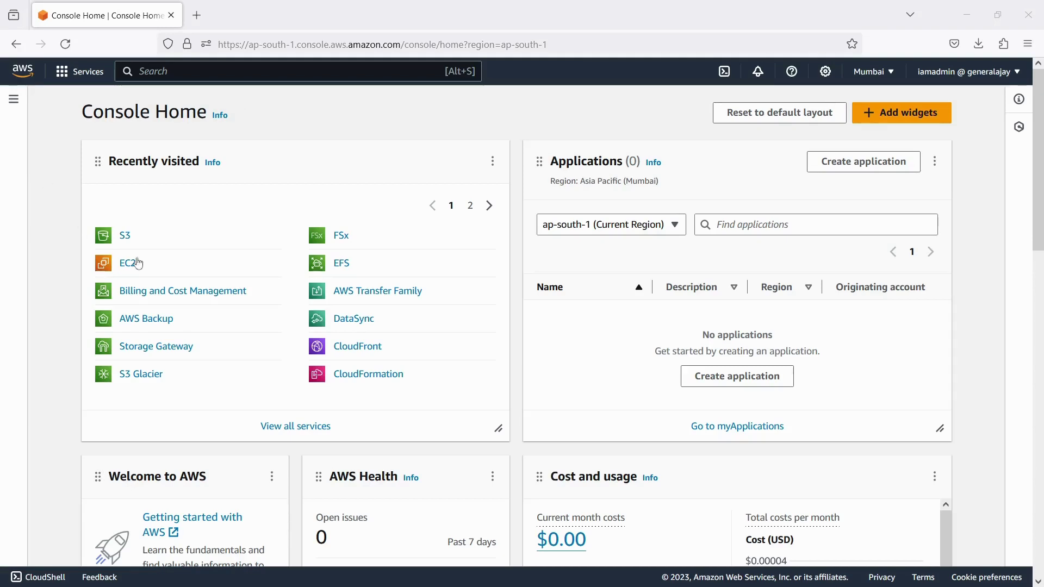
- Open the S3 service's list of buckets and select the existing bucket
{"action": "right_click", "coordinate": [126, 239]}
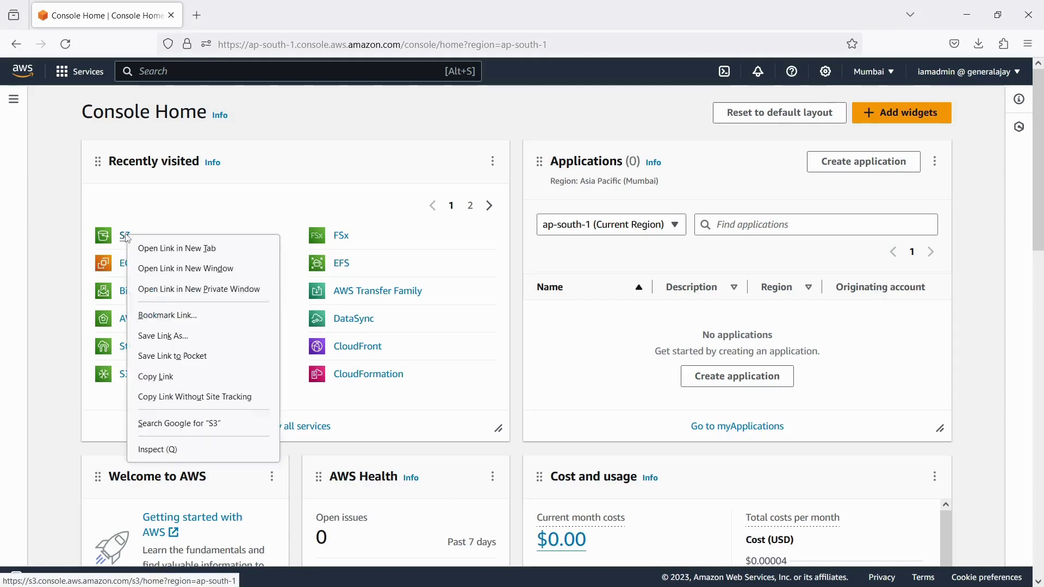
{"action": "key", "text": "Escape"}
{"action": "left_click", "coordinate": [126, 240]}
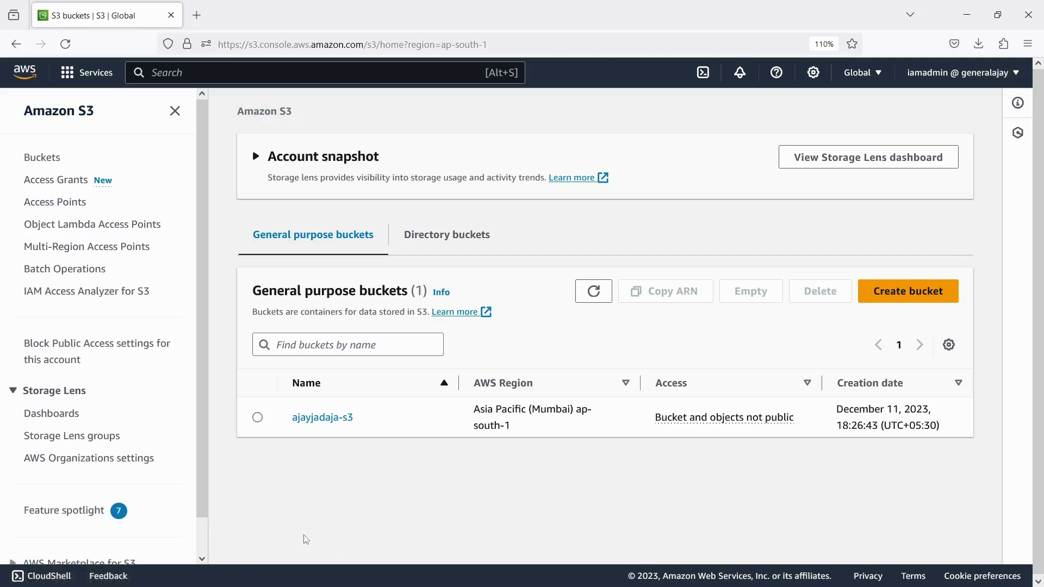
{"action": "left_click", "coordinate": [47, 161]}
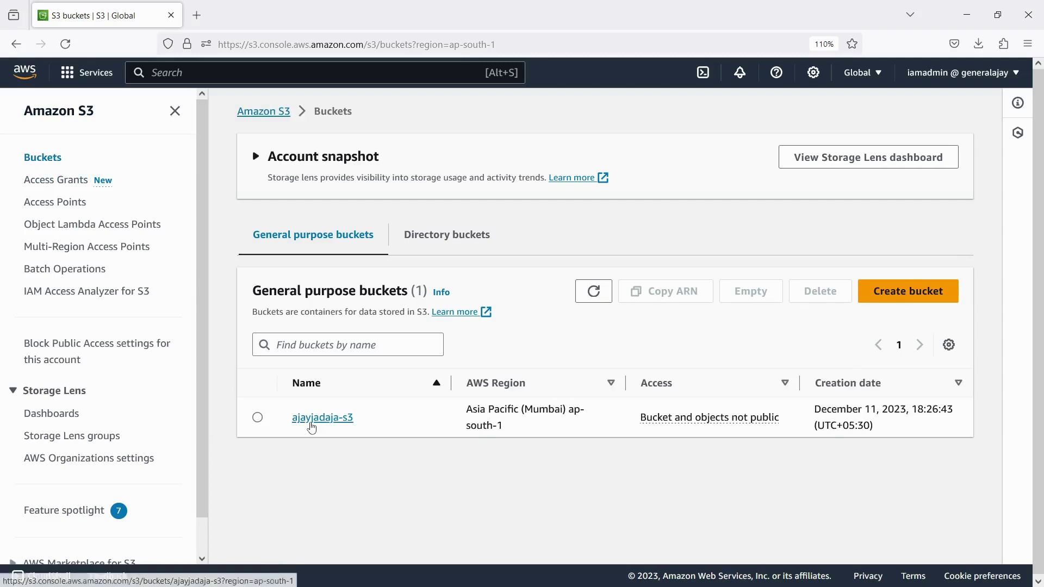
{"action": "left_click", "coordinate": [257, 418]}
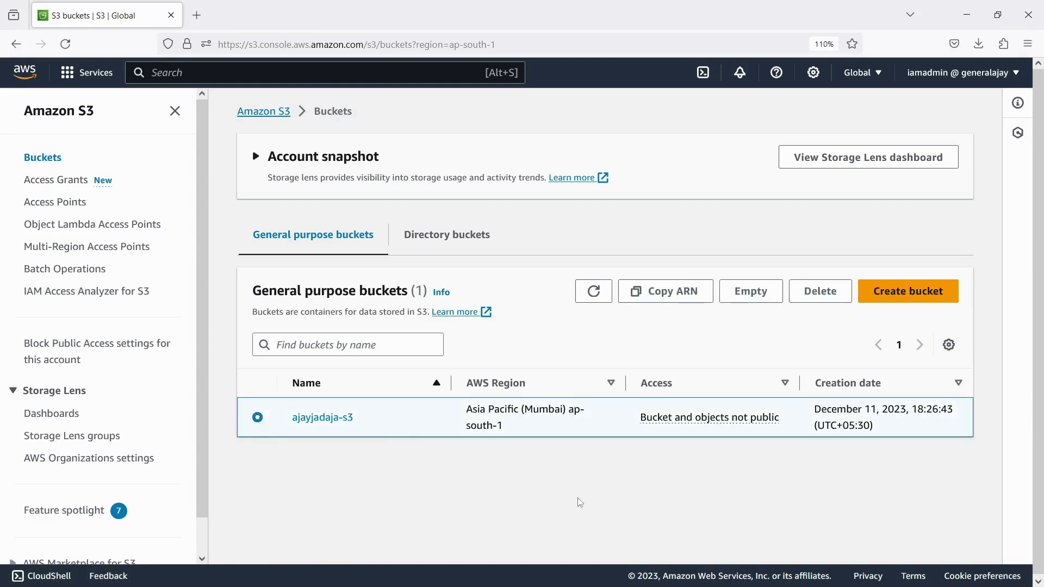
- Start creating a new bucket and look through the AWS regions, keeping Asia Pacific (Mumbai) ap-south-1
{"action": "left_click", "coordinate": [910, 296]}
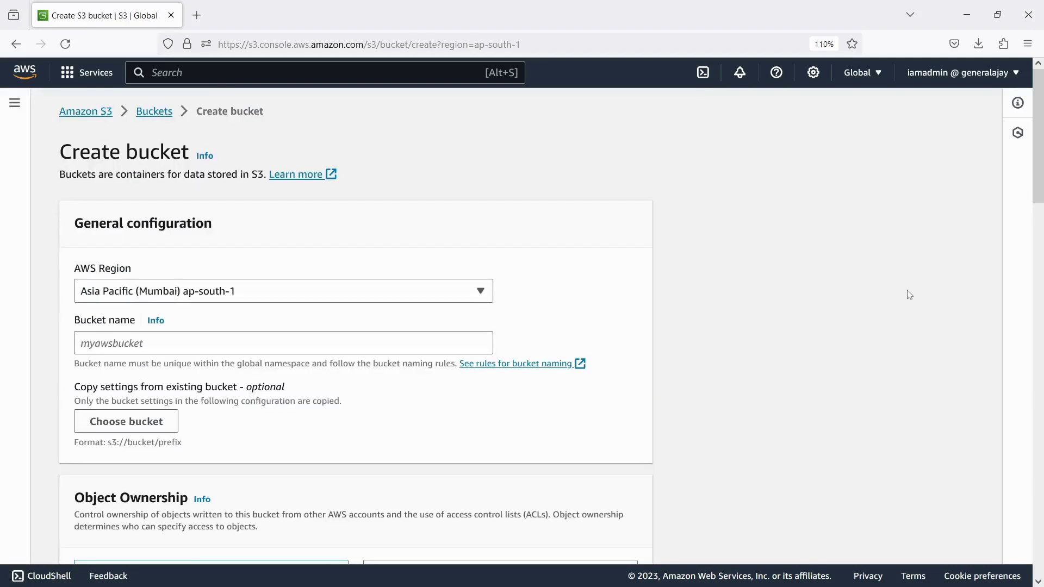
{"action": "scroll", "coordinate": [867, 296], "scroll_direction": "down", "scroll_amount": 3}
{"action": "scroll", "coordinate": [411, 237], "scroll_direction": "up", "scroll_amount": 3}
{"action": "left_click", "coordinate": [391, 292]}
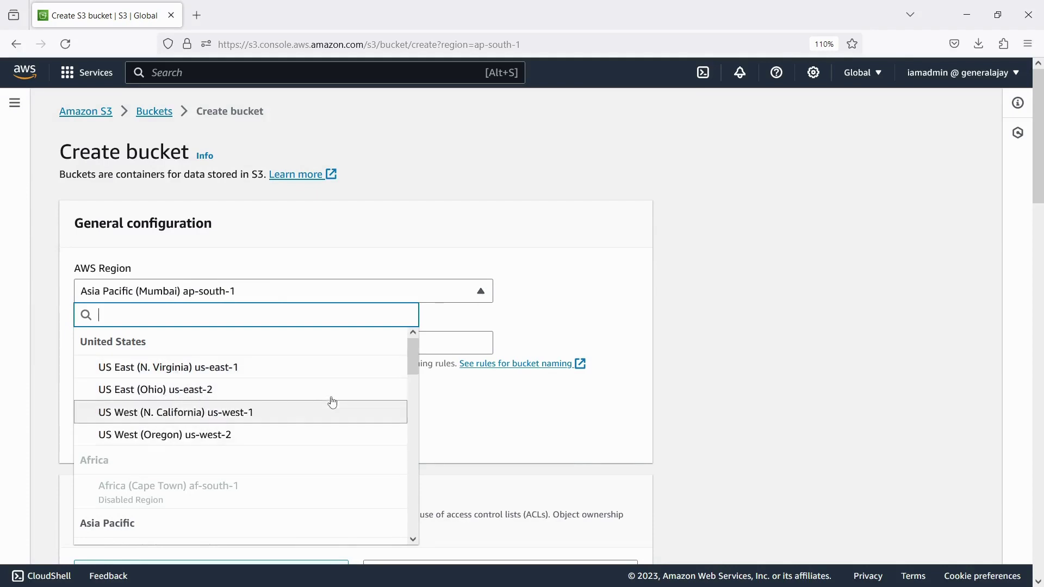
{"action": "scroll", "coordinate": [321, 401], "scroll_direction": "down", "scroll_amount": 3}
{"action": "scroll", "coordinate": [152, 379], "scroll_direction": "down", "scroll_amount": 3}
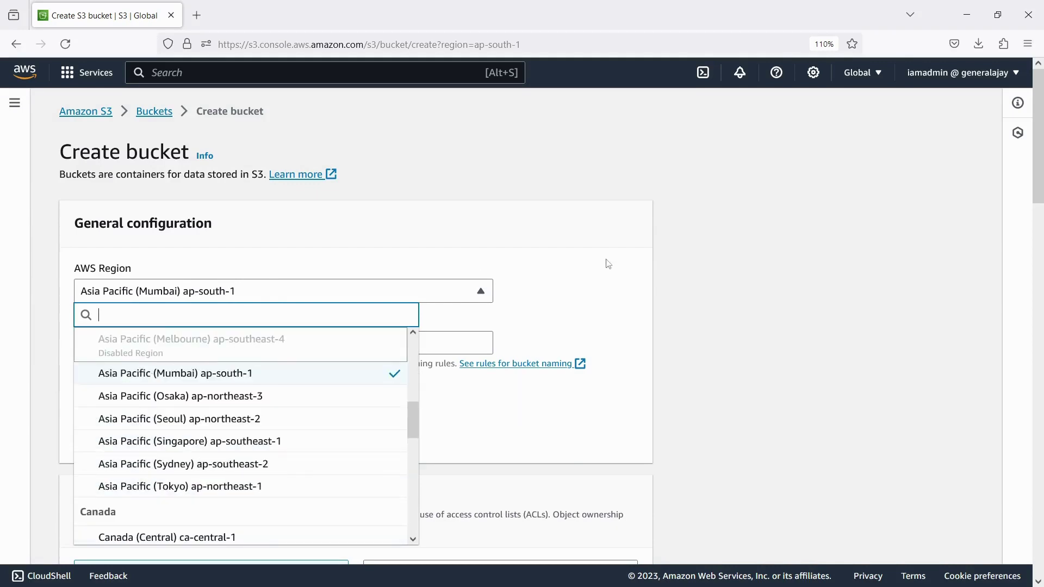
{"action": "left_click", "coordinate": [589, 284]}
{"action": "left_click", "coordinate": [367, 337]}
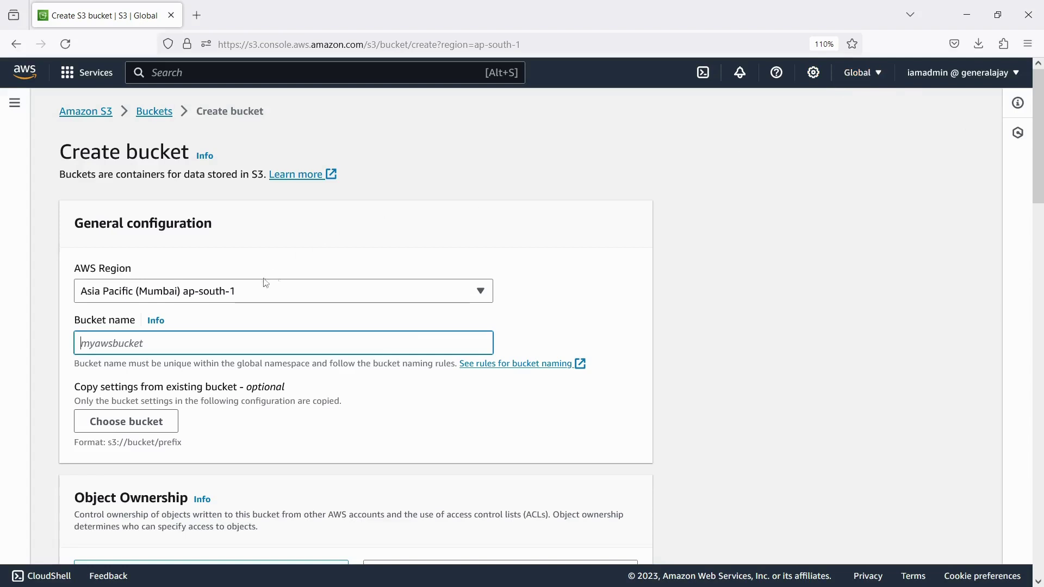
{"action": "left_click", "coordinate": [275, 294]}
{"action": "left_click", "coordinate": [265, 298]}
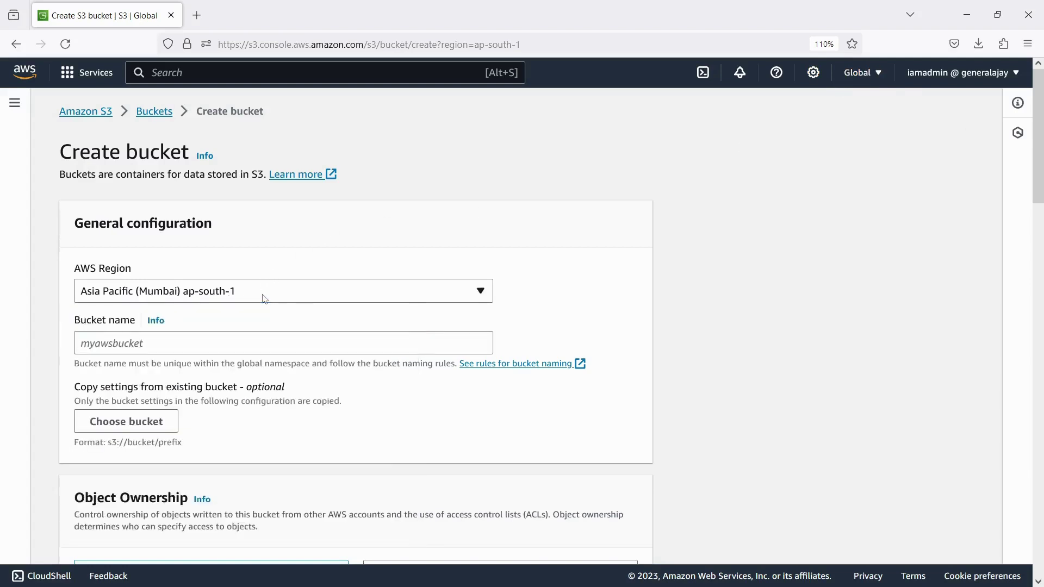
- Try naming the bucket "test" and look over the rest of the form
{"action": "left_click", "coordinate": [229, 343]}
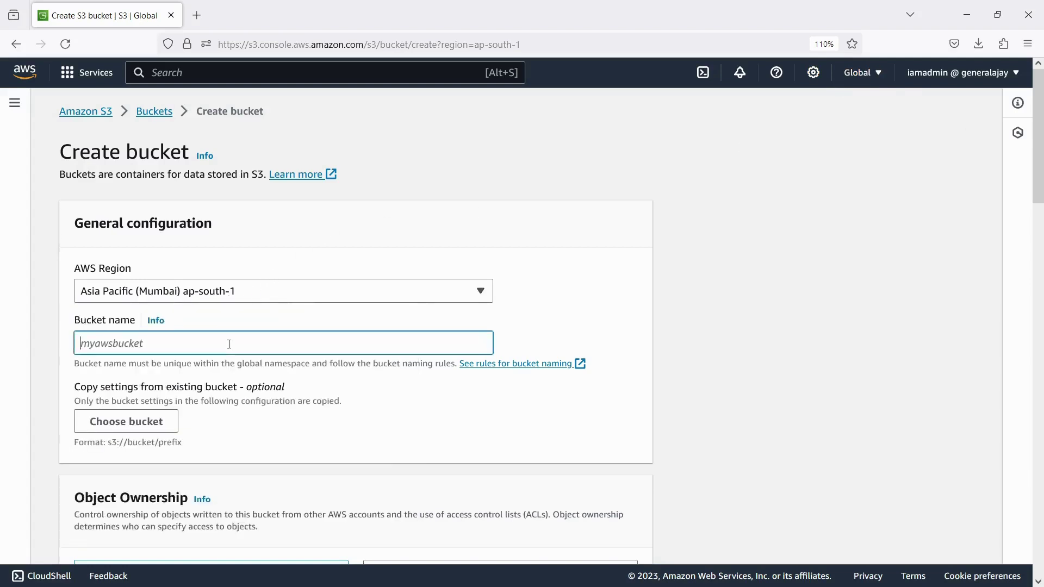
{"action": "type", "text": "tes"}
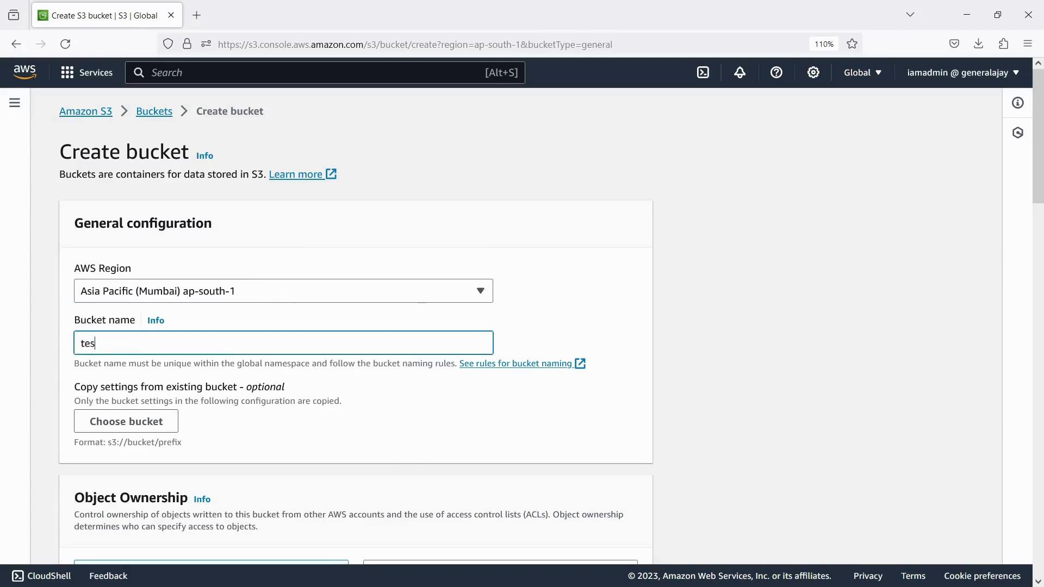
{"action": "type", "text": "t"}
{"action": "scroll", "coordinate": [443, 301], "scroll_direction": "down", "scroll_amount": 8}
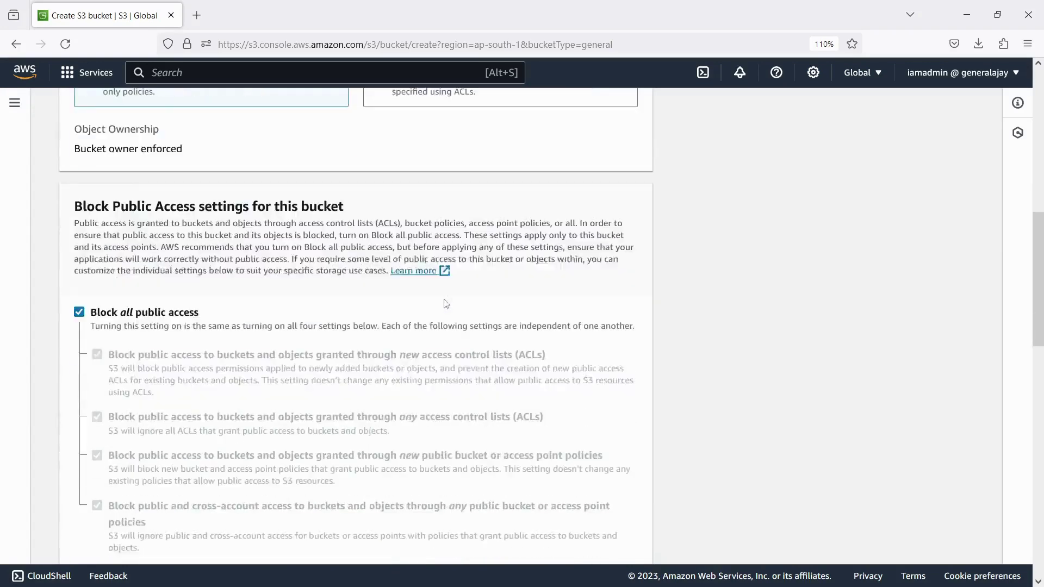
{"action": "scroll", "coordinate": [445, 303], "scroll_direction": "down", "scroll_amount": 10}
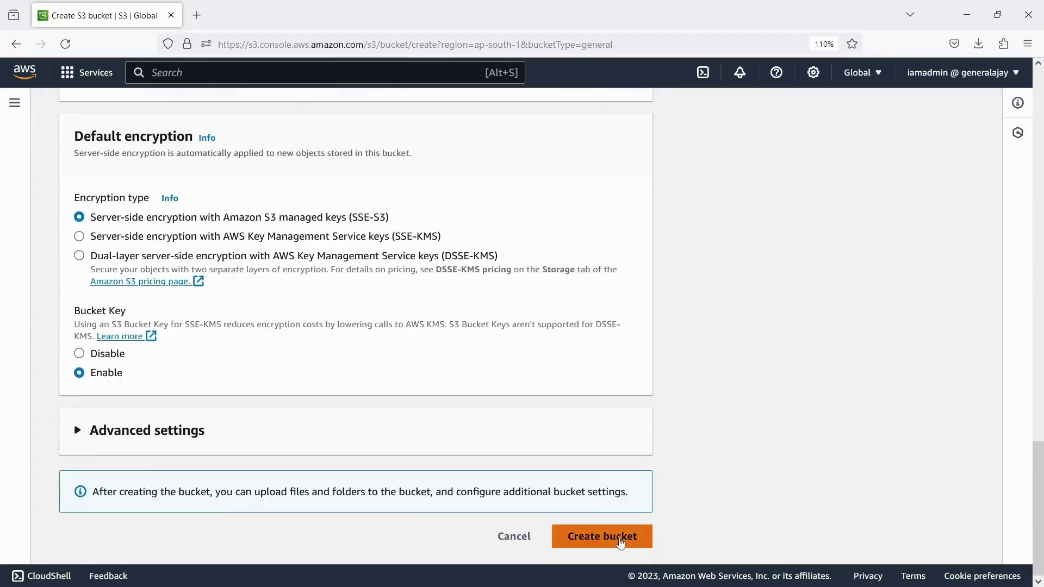
{"action": "scroll", "coordinate": [670, 341], "scroll_direction": "up", "scroll_amount": 1}
{"action": "scroll", "coordinate": [542, 328], "scroll_direction": "up", "scroll_amount": 8}
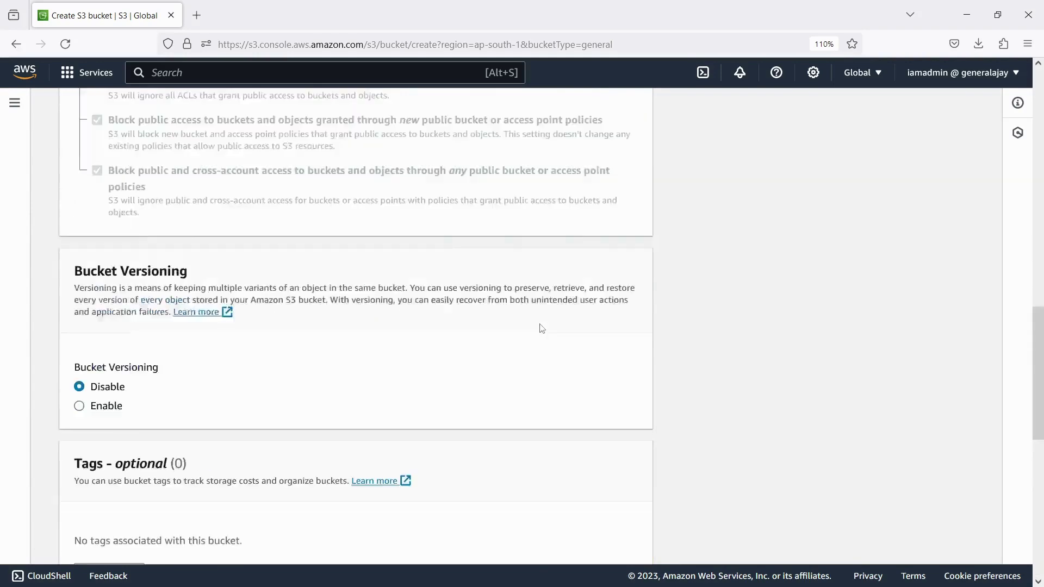
{"action": "scroll", "coordinate": [542, 328], "scroll_direction": "up", "scroll_amount": 10}
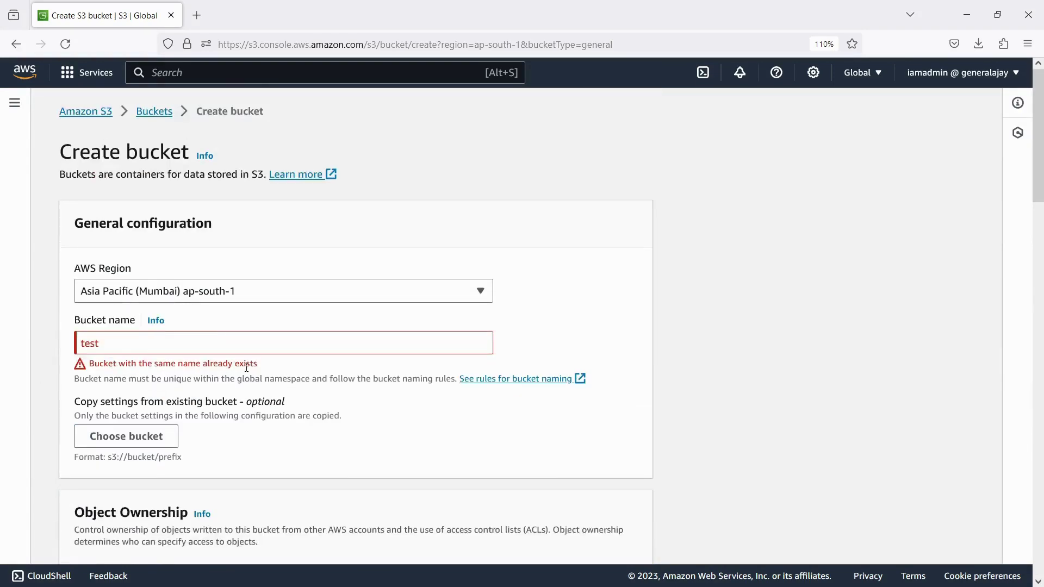
- Replace the bucket name with youtubeajay-s3
{"action": "left_click", "coordinate": [229, 342]}
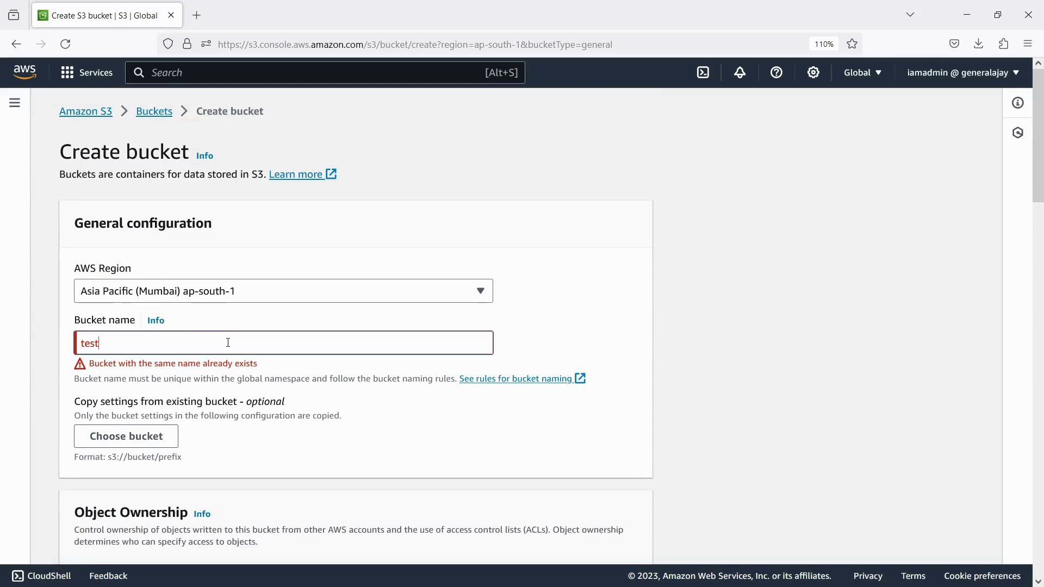
{"action": "key", "text": "BackSpace"}
{"action": "key", "text": "BackSpace"}
{"action": "key", "text": "BackSpace"}
{"action": "key", "text": "BackSpace"}
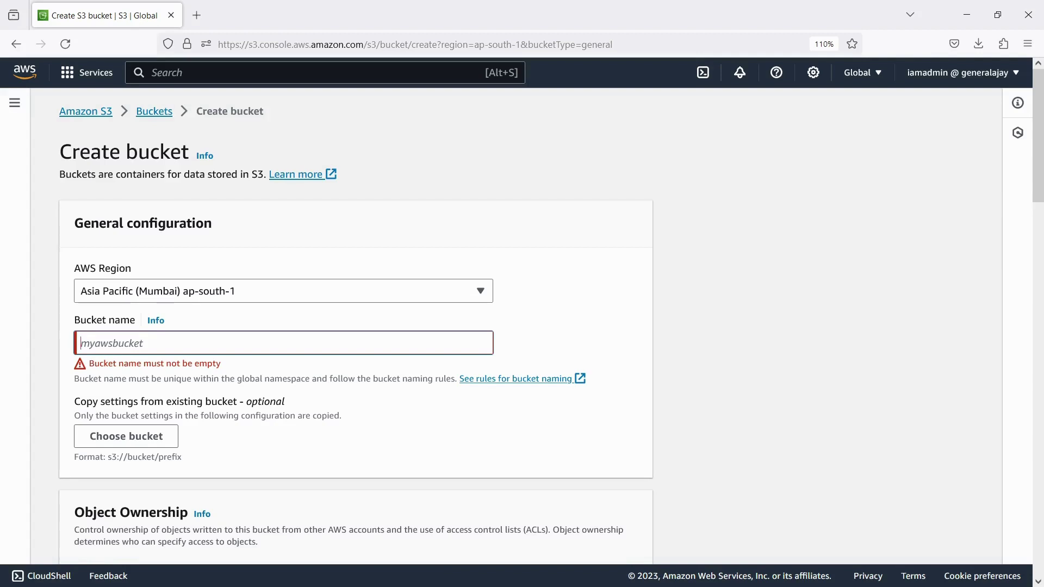
{"action": "type", "text": "youtub"}
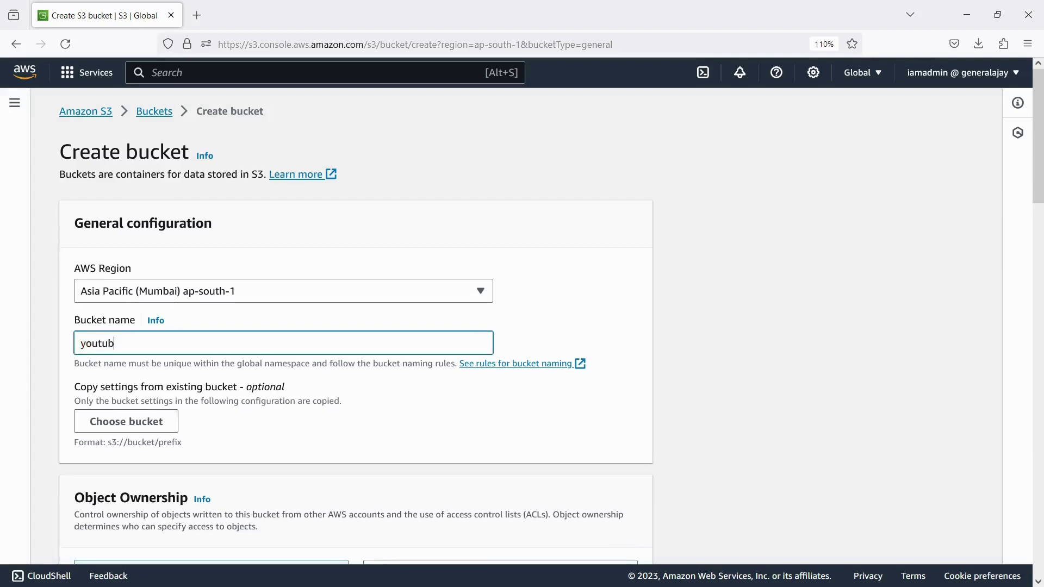
{"action": "type", "text": "e"}
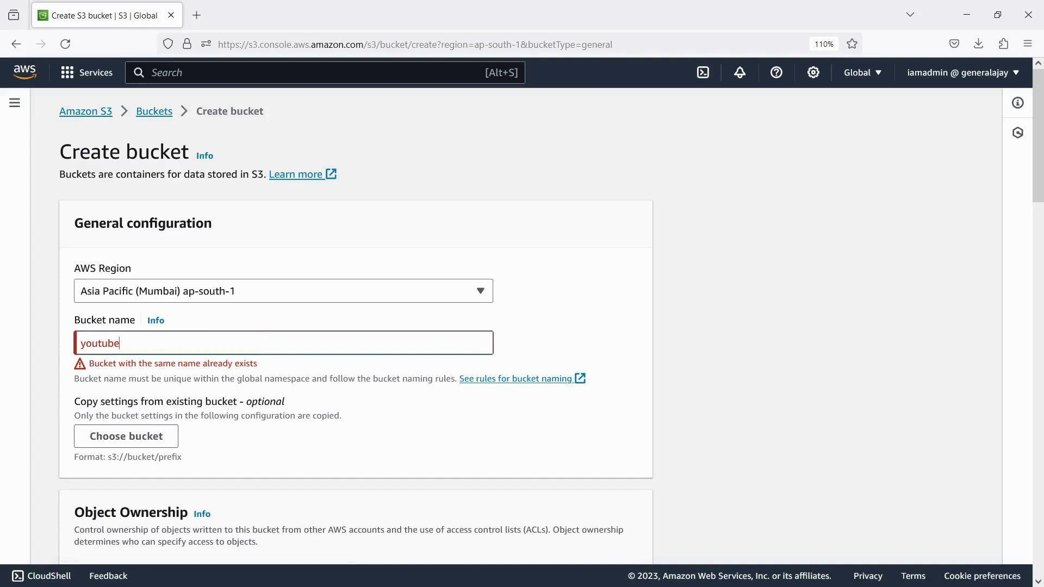
{"action": "type", "text": "ajay-s3"}
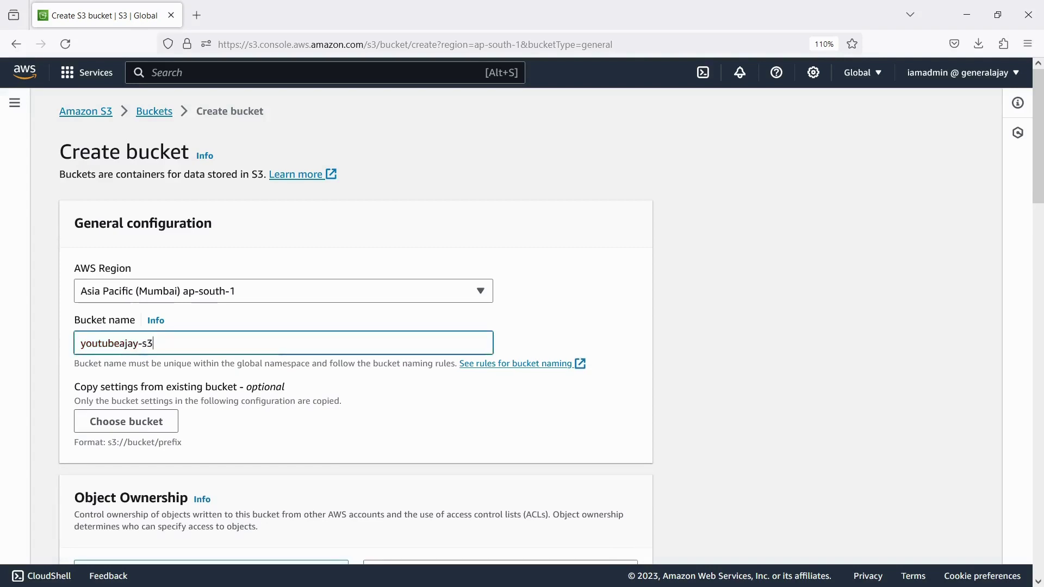
- Create the bucket, keeping ACLs disabled, all public access blocked, versioning disabled, SSE-S3 encryption and the bucket key enabled
{"action": "scroll", "coordinate": [163, 266], "scroll_direction": "down", "scroll_amount": 3}
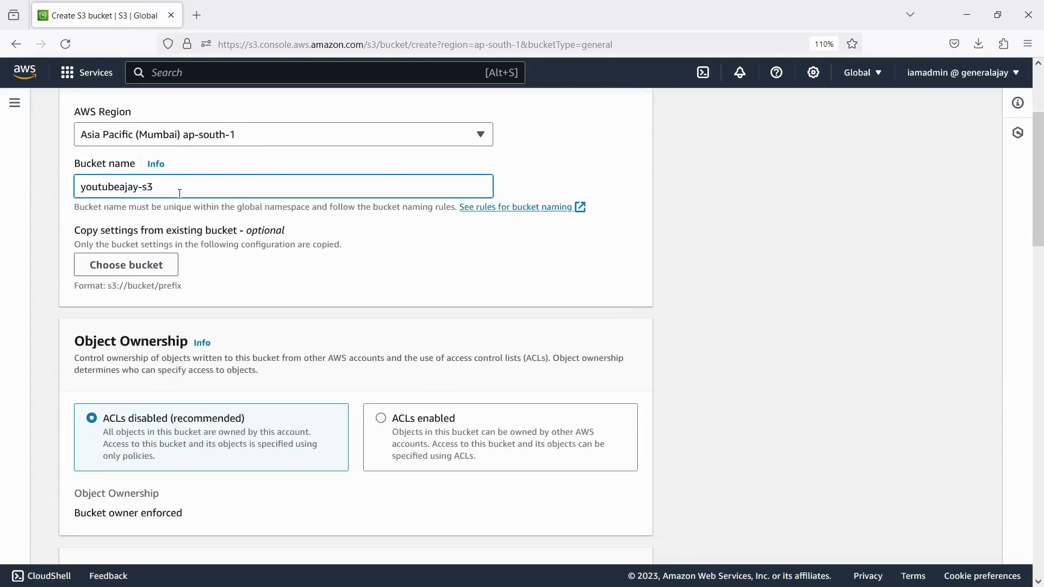
{"action": "triple_click", "coordinate": [158, 186]}
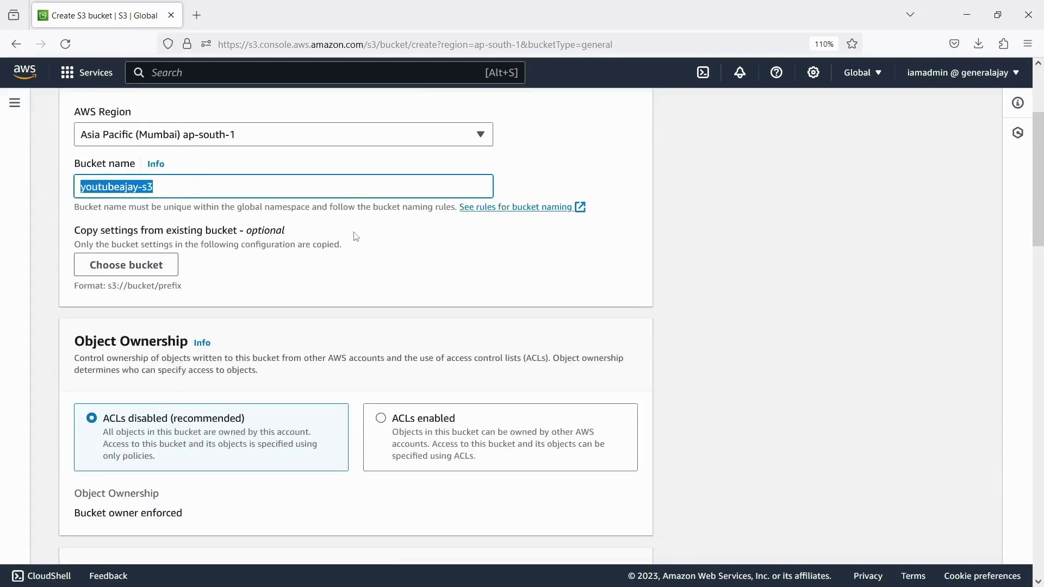
{"action": "scroll", "coordinate": [354, 234], "scroll_direction": "down", "scroll_amount": 3}
{"action": "scroll", "coordinate": [310, 329], "scroll_direction": "up", "scroll_amount": 2}
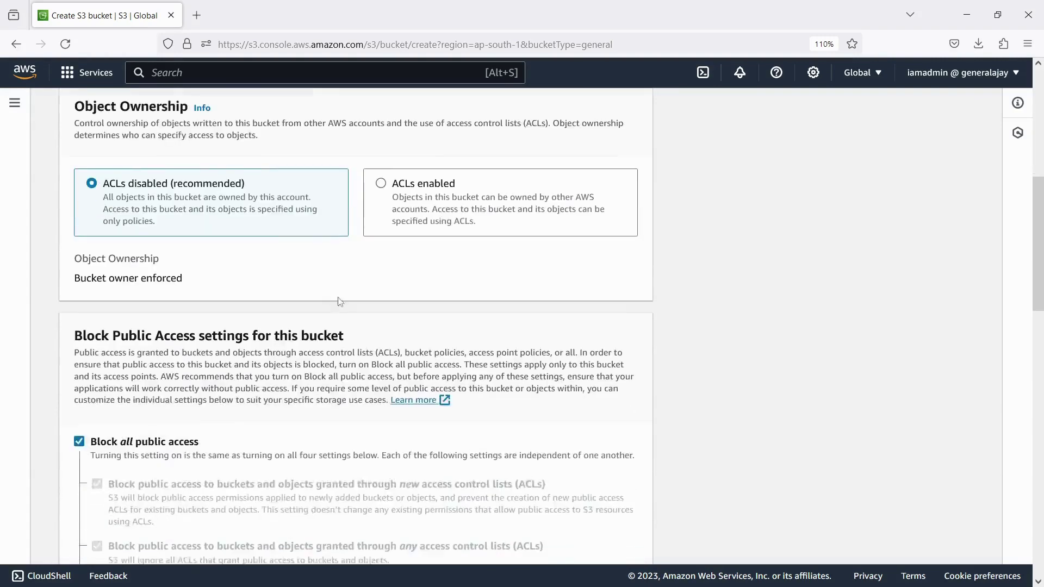
{"action": "scroll", "coordinate": [220, 320], "scroll_direction": "down", "scroll_amount": 2}
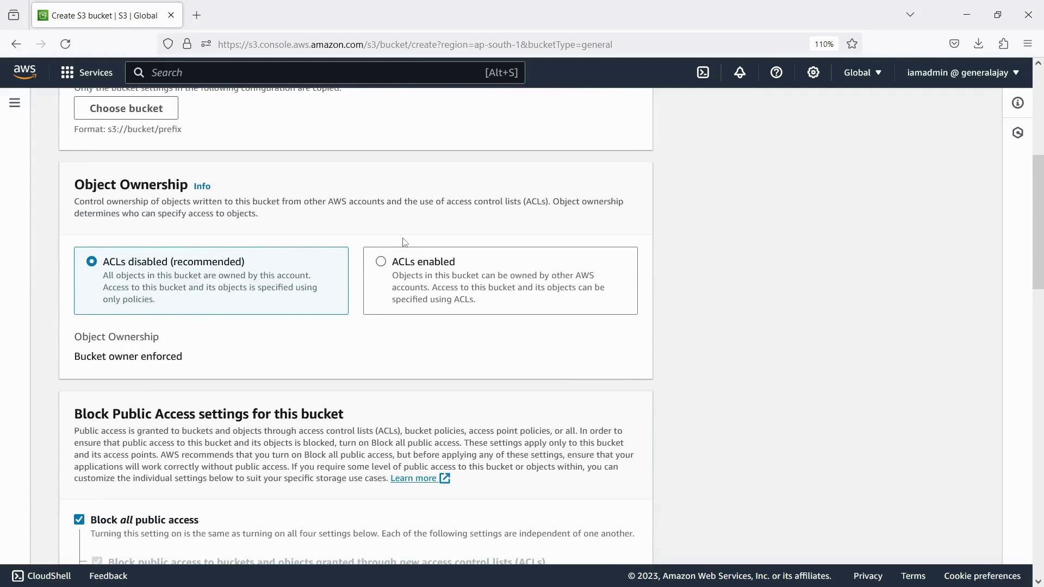
{"action": "scroll", "coordinate": [350, 252], "scroll_direction": "down", "scroll_amount": 6}
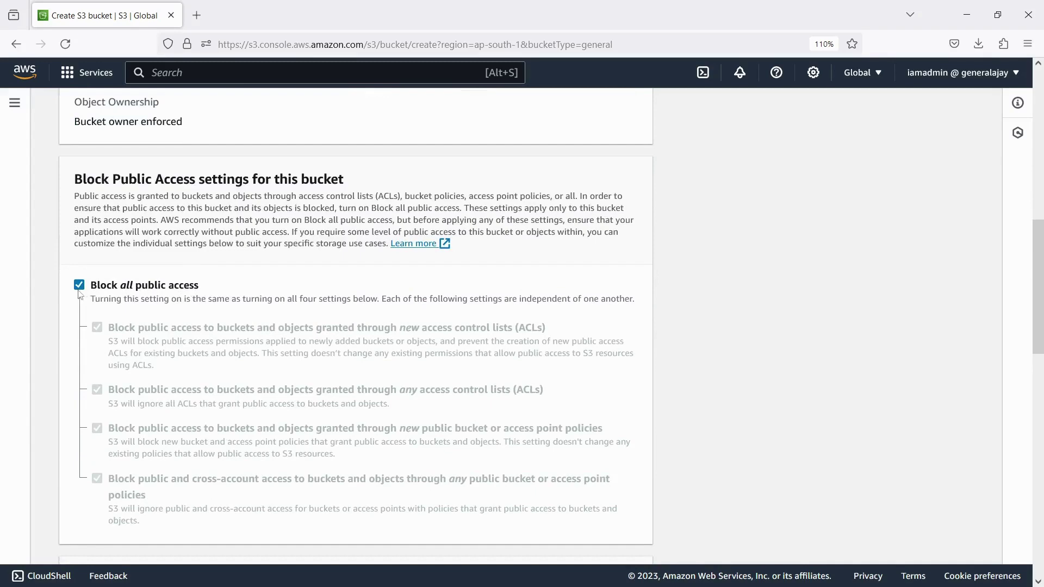
{"action": "scroll", "coordinate": [174, 292], "scroll_direction": "down", "scroll_amount": 4}
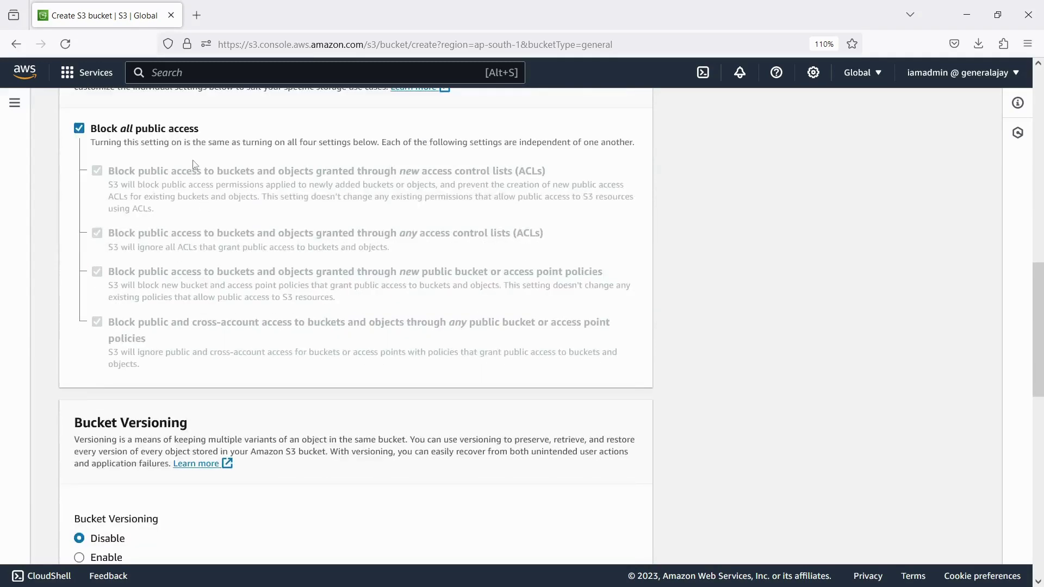
{"action": "scroll", "coordinate": [195, 164], "scroll_direction": "down", "scroll_amount": 3}
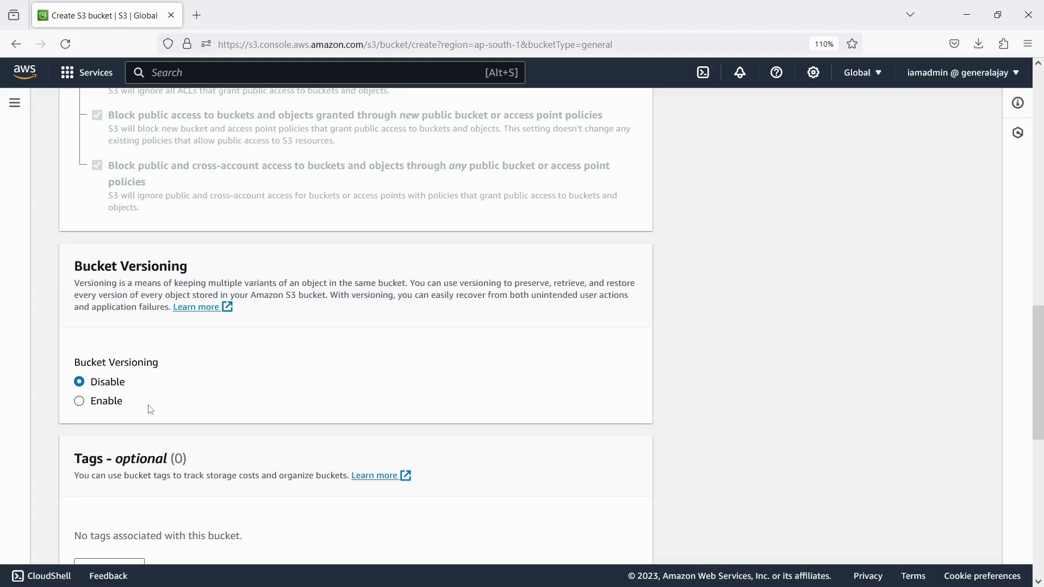
{"action": "scroll", "coordinate": [151, 408], "scroll_direction": "down", "scroll_amount": 6}
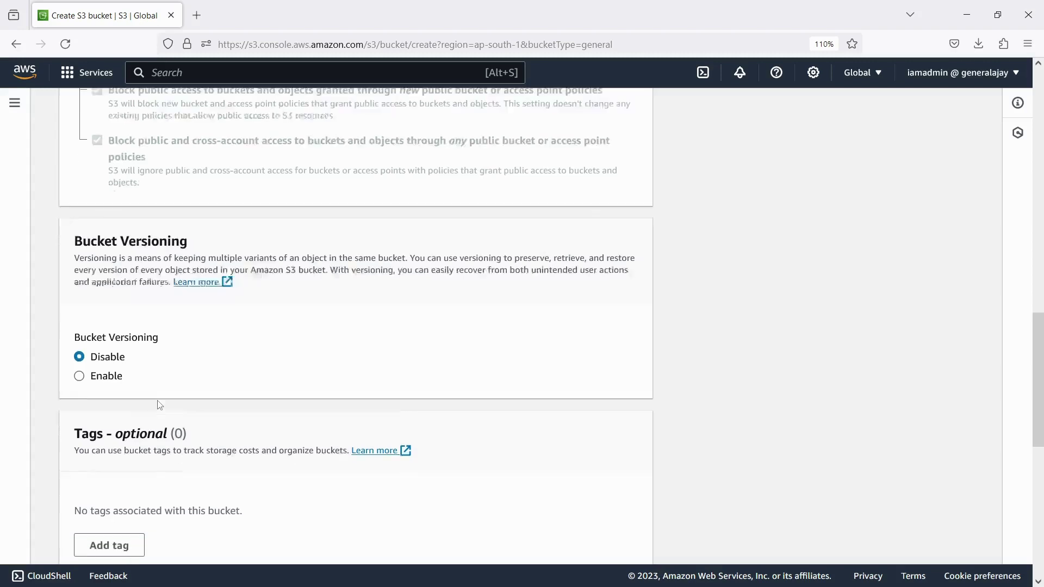
{"action": "scroll", "coordinate": [119, 331], "scroll_direction": "down", "scroll_amount": 2}
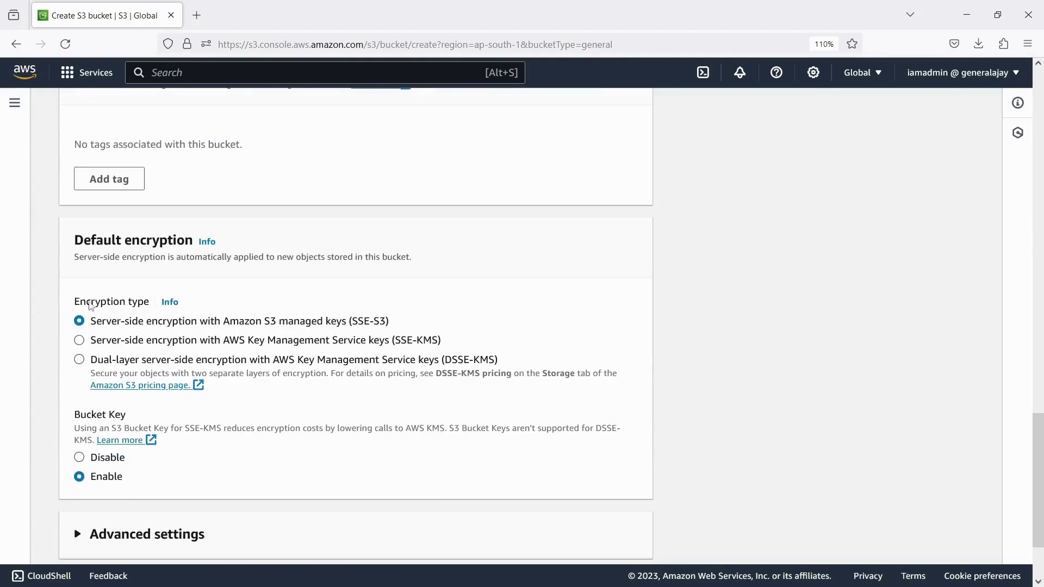
{"action": "scroll", "coordinate": [195, 397], "scroll_direction": "down", "scroll_amount": 1}
{"action": "scroll", "coordinate": [193, 397], "scroll_direction": "down", "scroll_amount": 2}
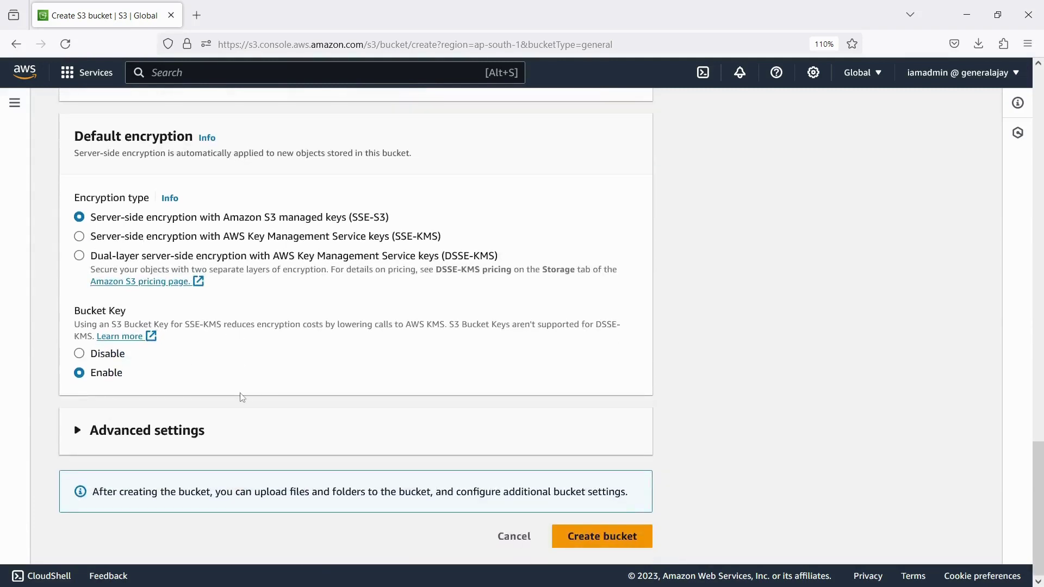
{"action": "left_click", "coordinate": [603, 542]}
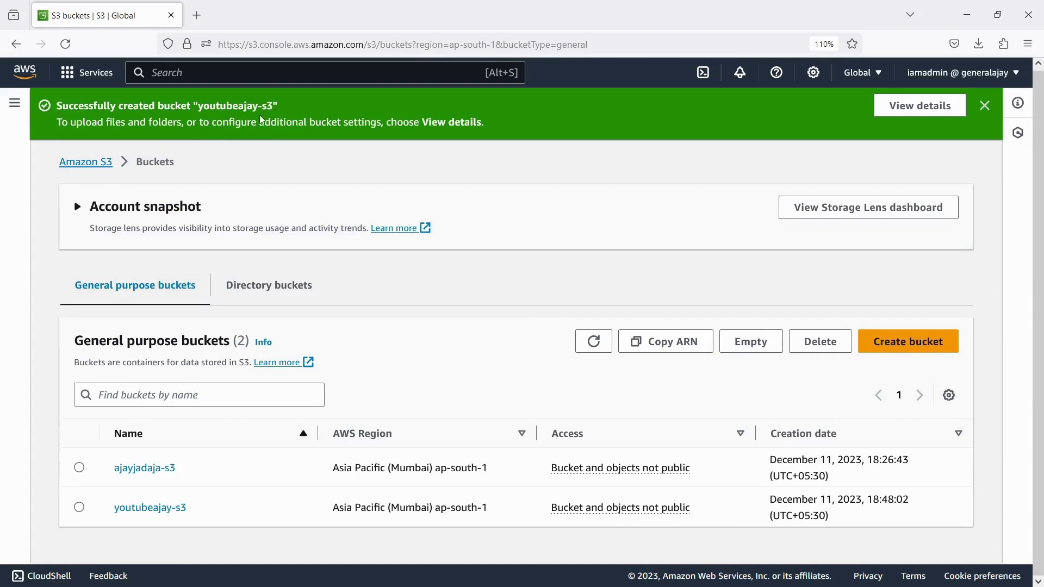
- Open the youtubeajay-s3 bucket and add the aws JPG file from the Desktop to a new upload
{"action": "left_click", "coordinate": [149, 508]}
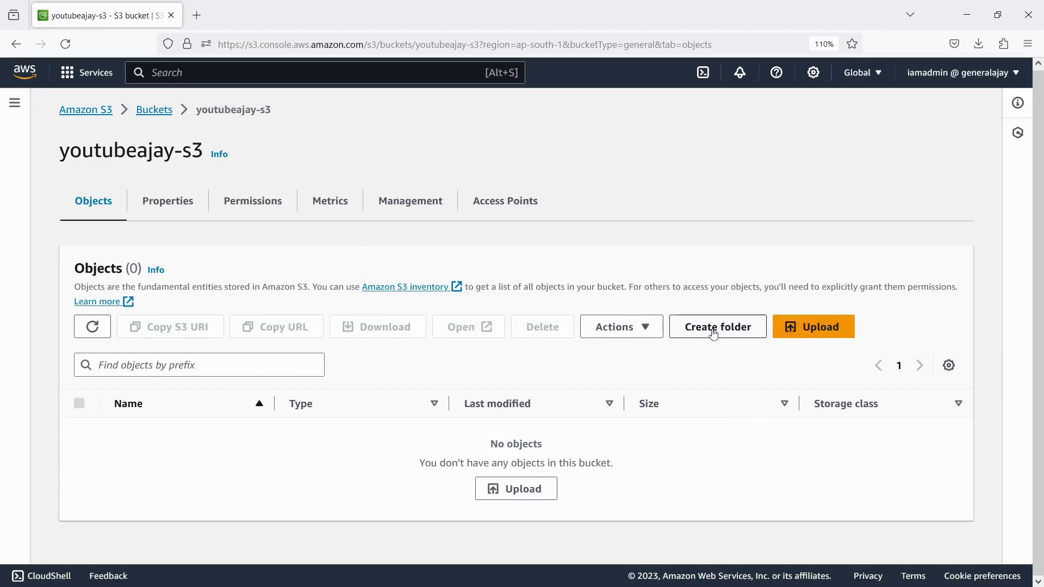
{"action": "left_click", "coordinate": [811, 333]}
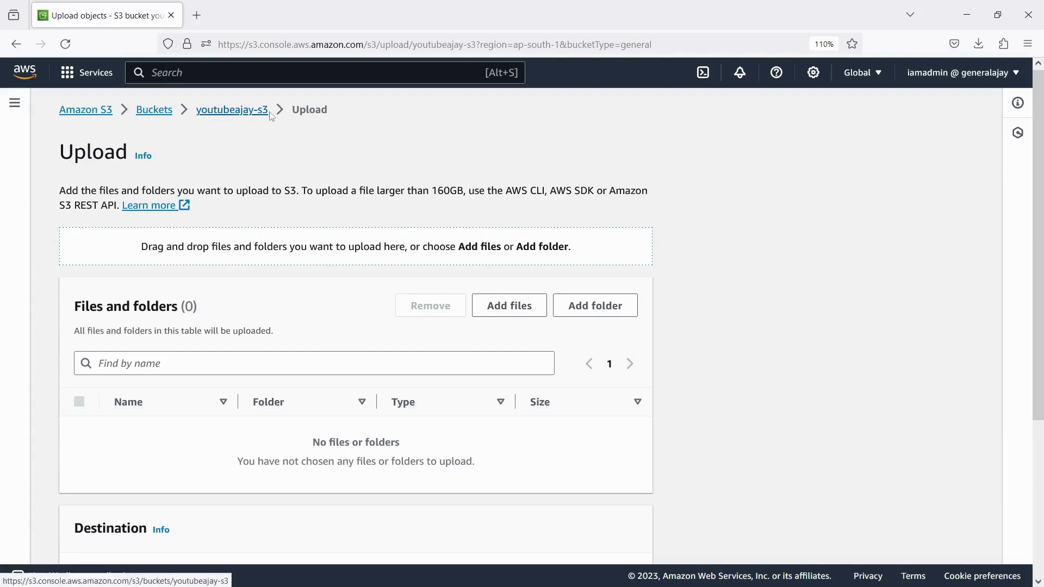
{"action": "left_click", "coordinate": [509, 306]}
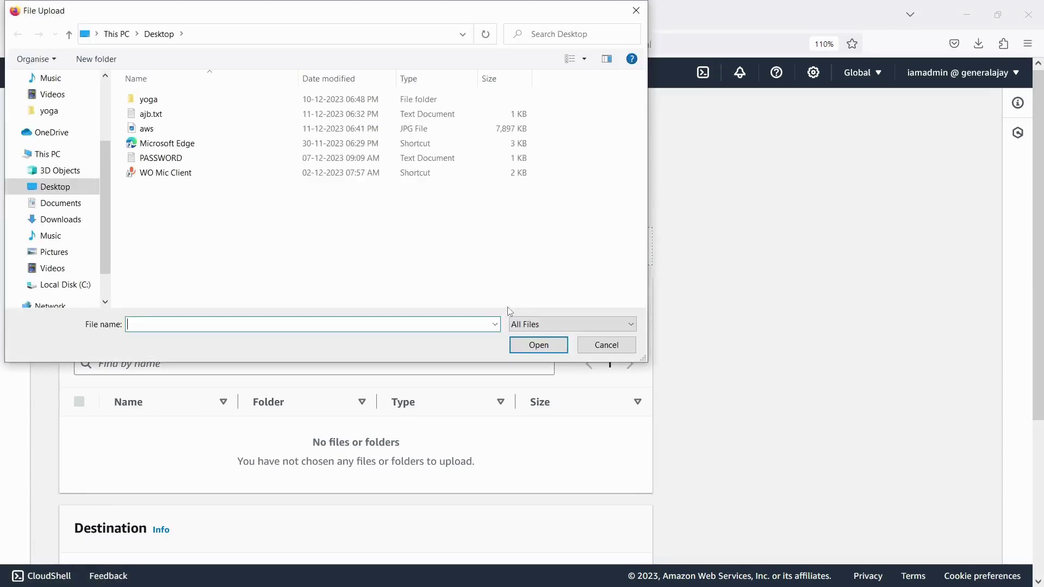
{"action": "left_click", "coordinate": [223, 135]}
{"action": "double_click", "coordinate": [223, 135]}
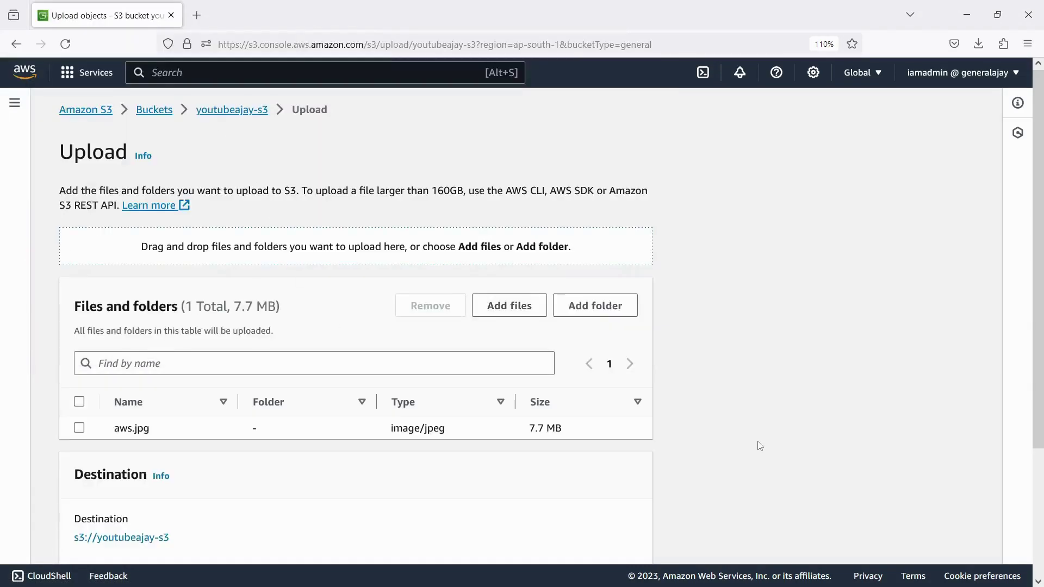
- Upload aws.jpg to the youtubeajay-s3 bucket with the default permissions and properties
{"action": "scroll", "coordinate": [463, 384], "scroll_direction": "down", "scroll_amount": 3}
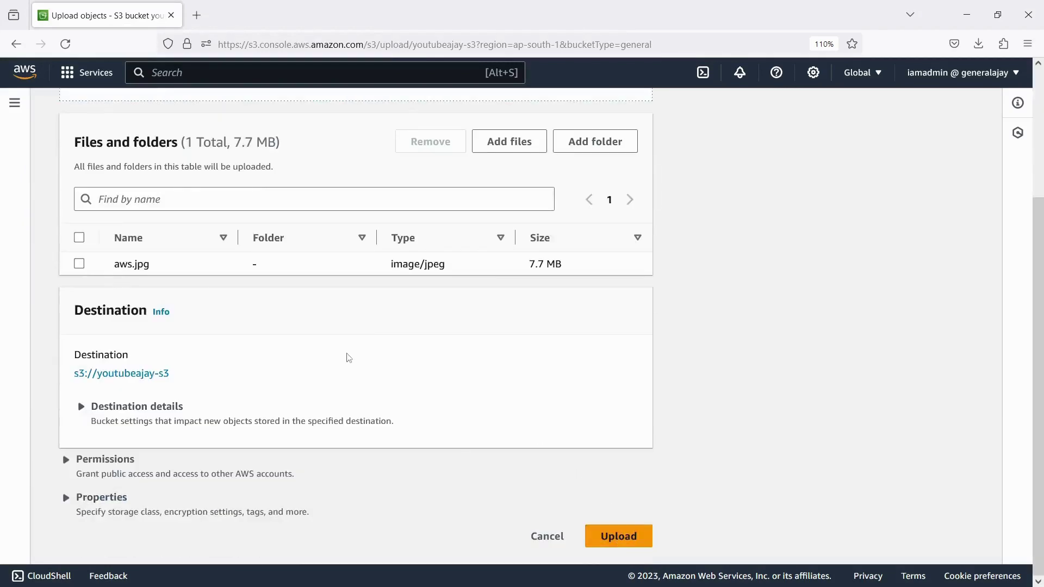
{"action": "left_click", "coordinate": [605, 537]}
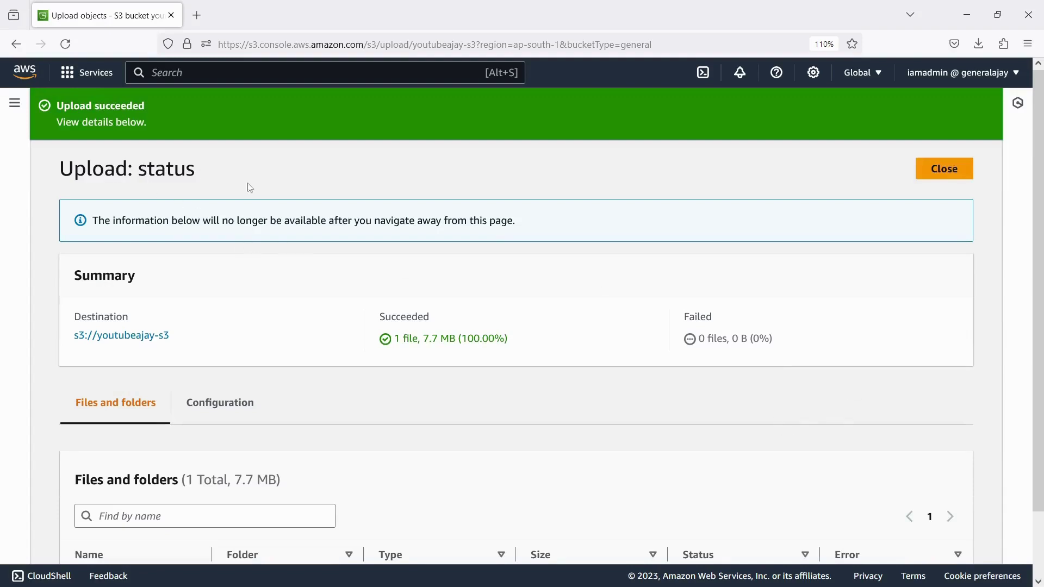
- View the uploaded aws.jpg object's details and open the image itself in the browser
{"action": "scroll", "coordinate": [392, 215], "scroll_direction": "down", "scroll_amount": 2}
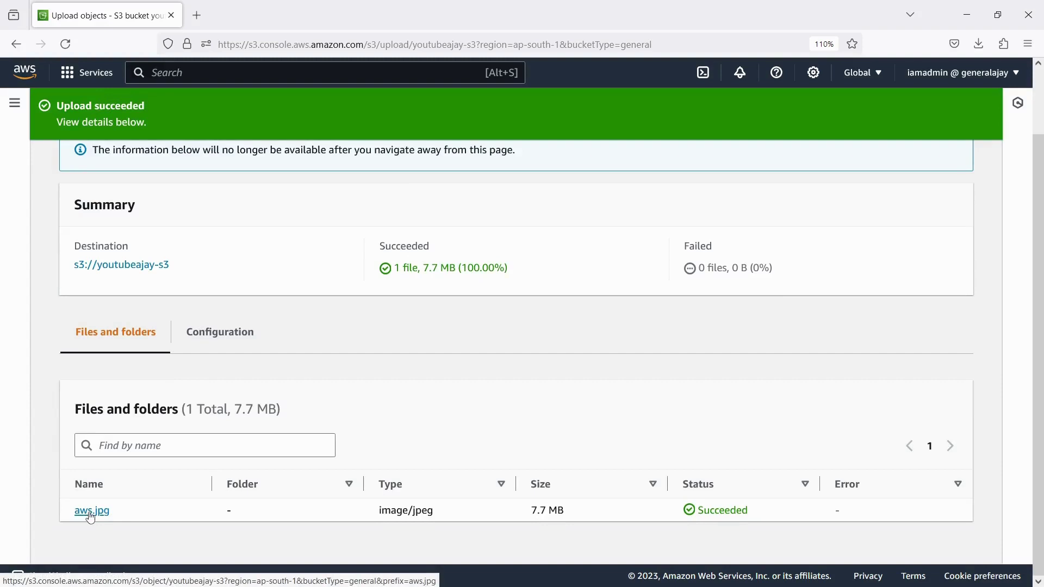
{"action": "left_click", "coordinate": [91, 516]}
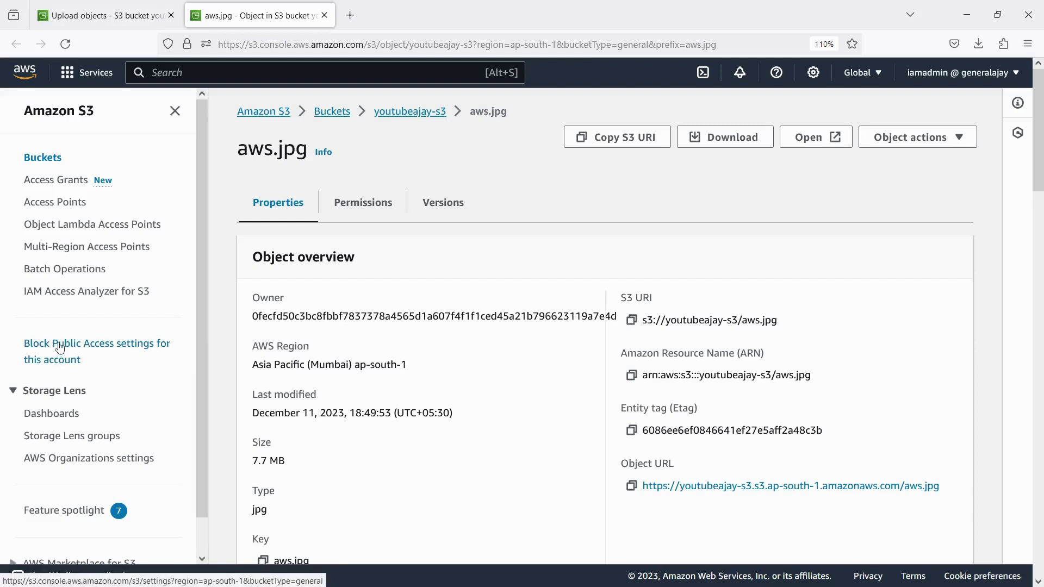
{"action": "left_click", "coordinate": [810, 140]}
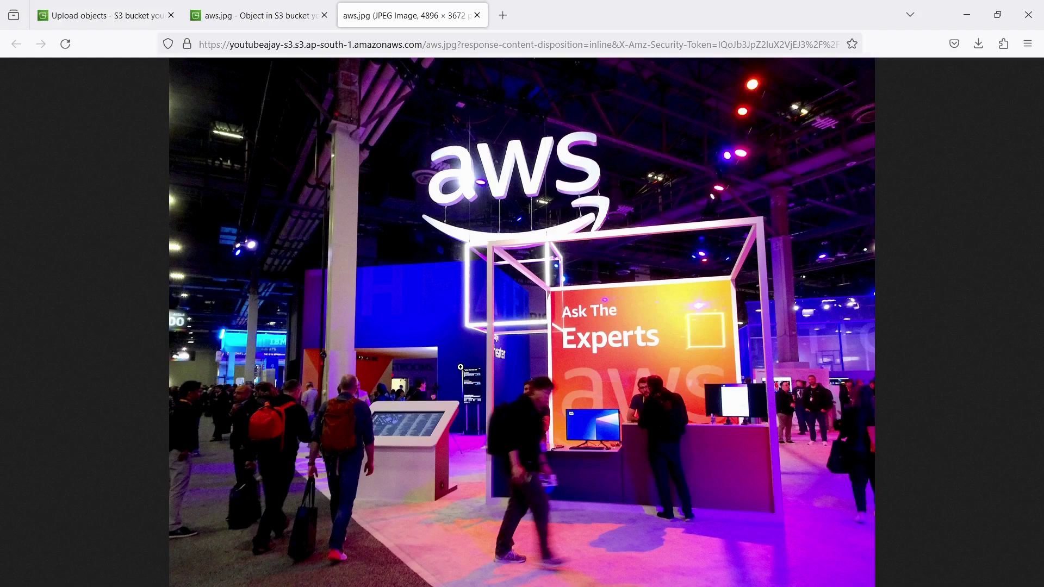
- Return from the opened image to the object list of the youtubeajay-s3 bucket
{"action": "left_click", "coordinate": [256, 15]}
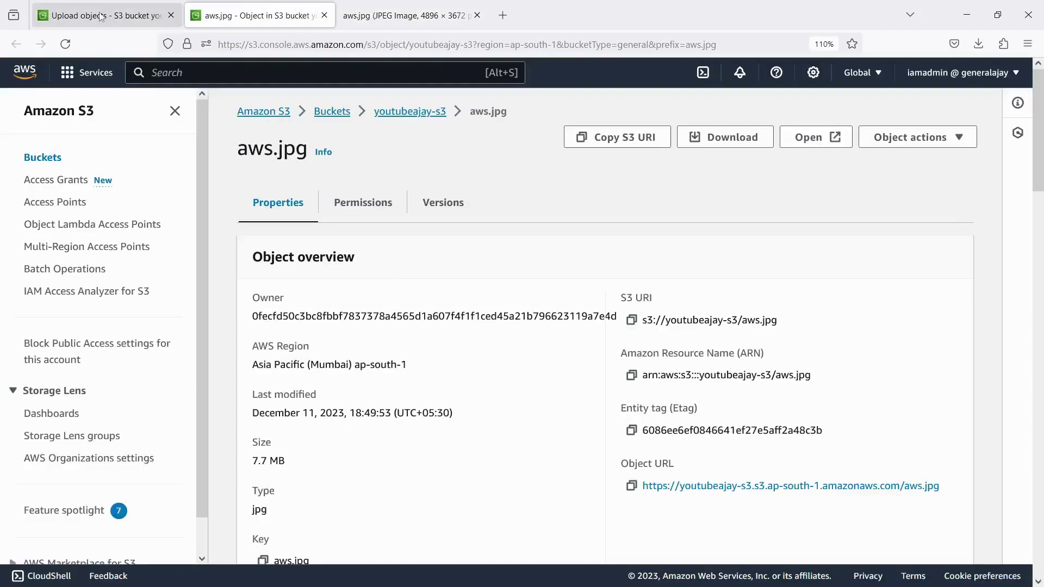
{"action": "left_click", "coordinate": [102, 16]}
{"action": "left_click", "coordinate": [270, 19]}
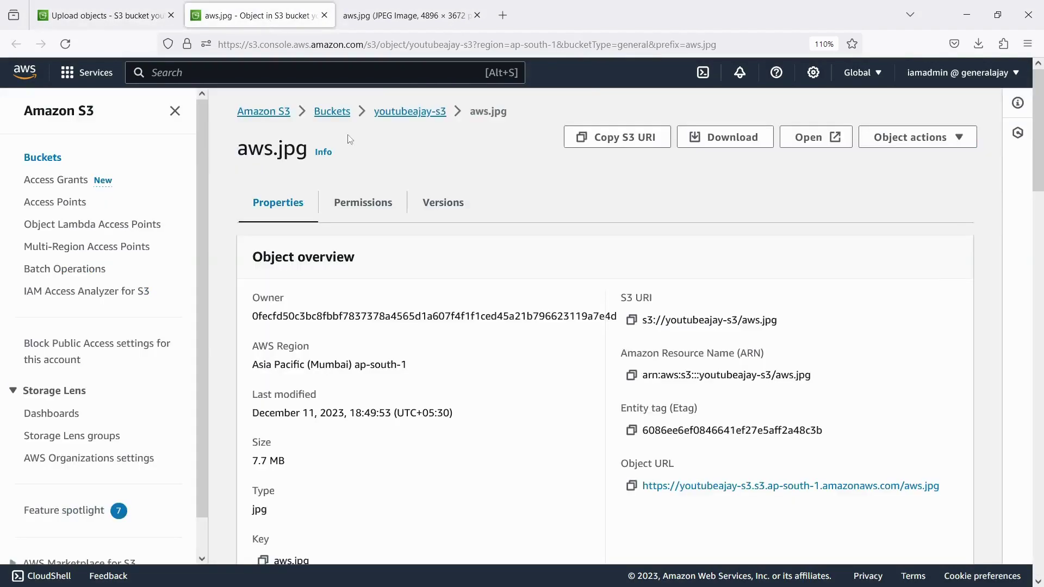
{"action": "left_click", "coordinate": [395, 18]}
{"action": "left_click", "coordinate": [299, 20]}
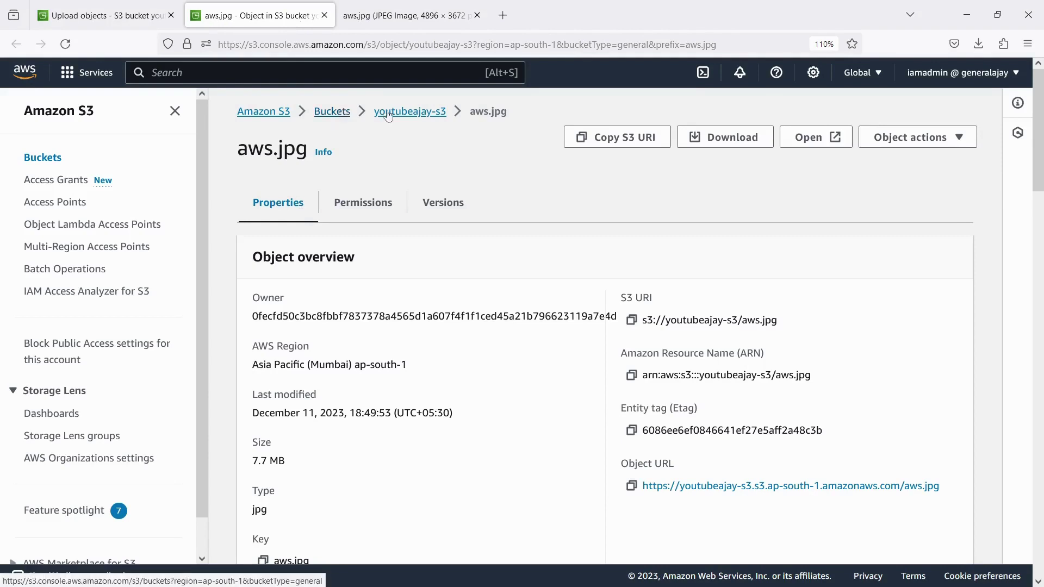
{"action": "left_click", "coordinate": [411, 112]}
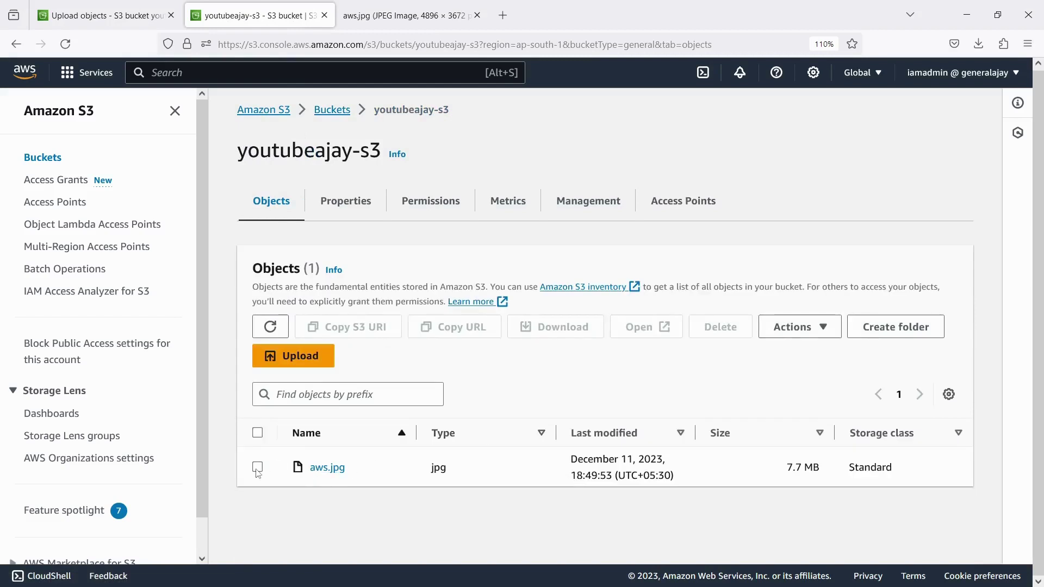
- Select aws.jpg in the youtubeajay-s3 bucket and bring up the confirmation for its permanent deletion
{"action": "left_click", "coordinate": [257, 467]}
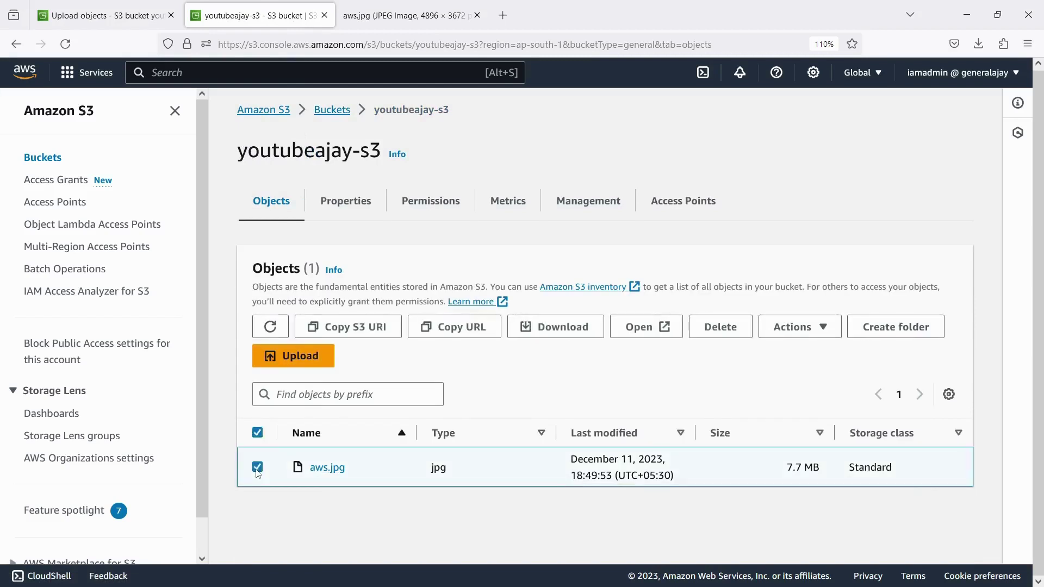
{"action": "left_click", "coordinate": [723, 327]}
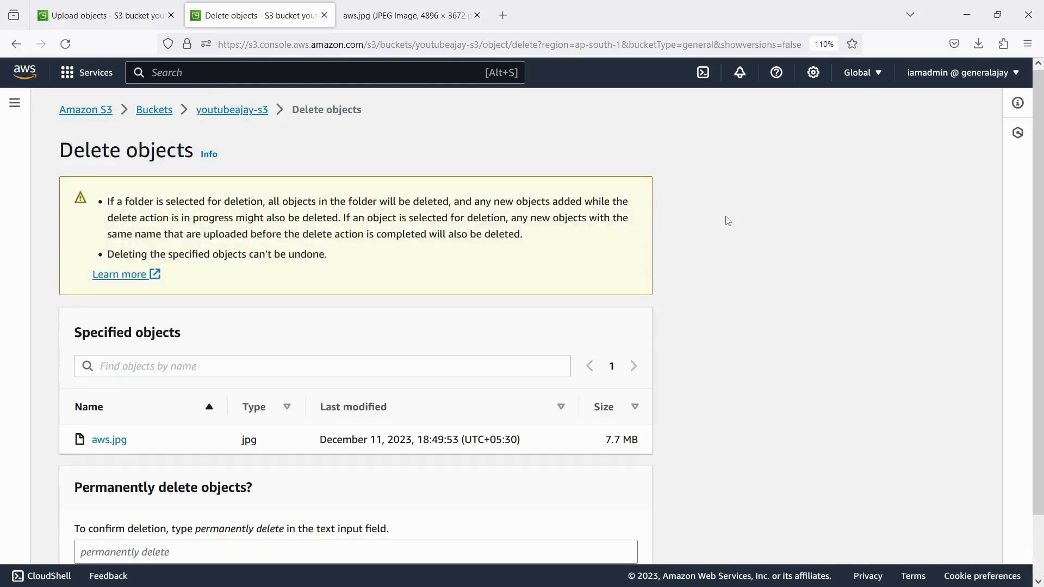
{"action": "scroll", "coordinate": [726, 222], "scroll_direction": "down", "scroll_amount": 2}
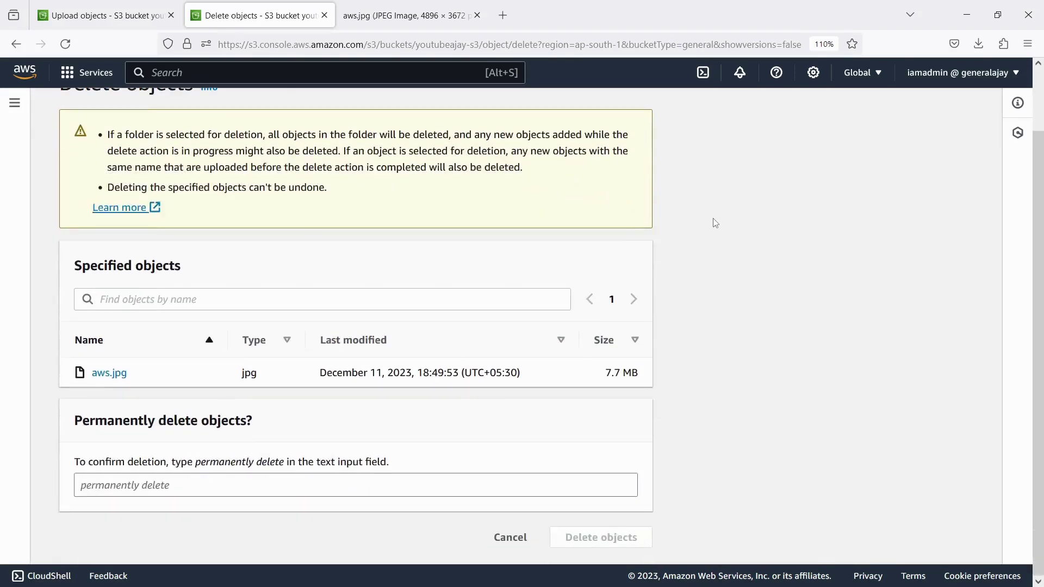